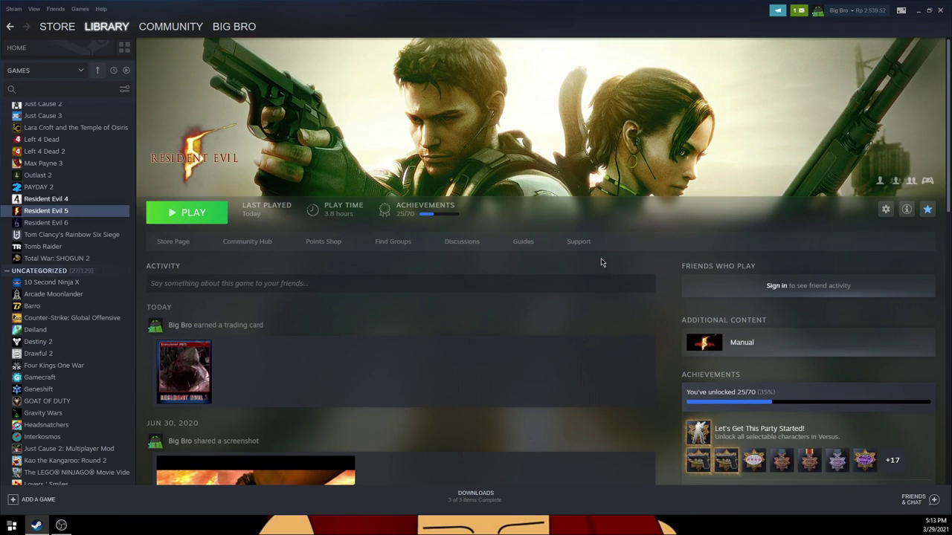
Check the completed downloads and try to launch Resident Evil 5 from its library page.
click(476, 495)
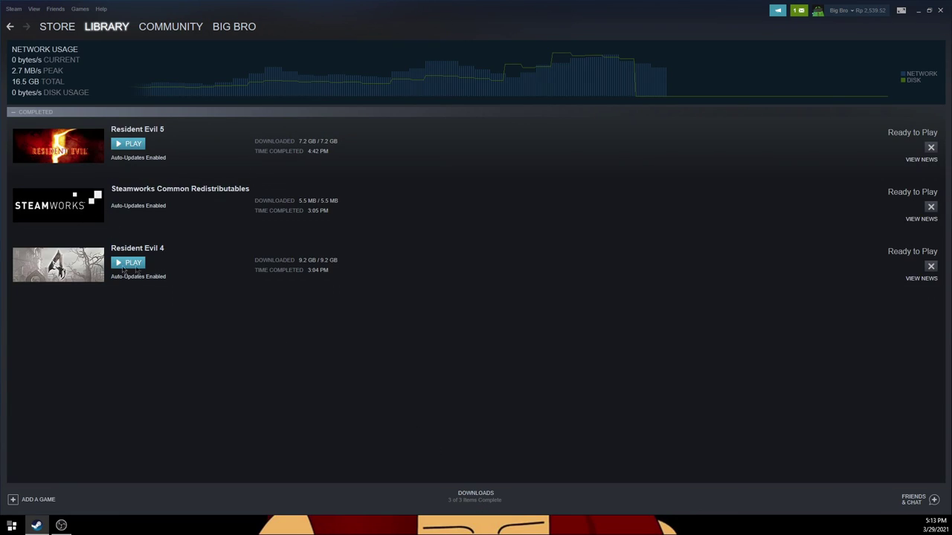
click(9, 27)
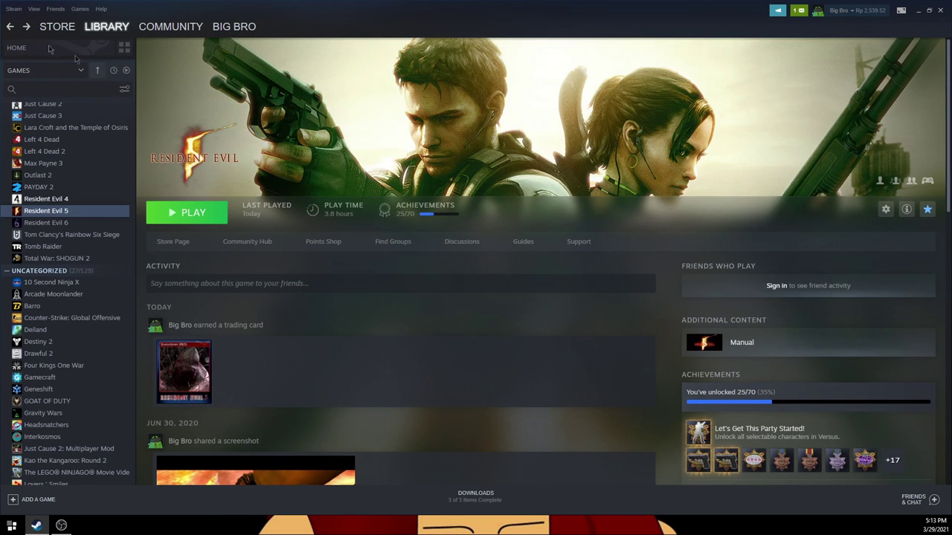
click(179, 217)
click(210, 223)
click(12, 526)
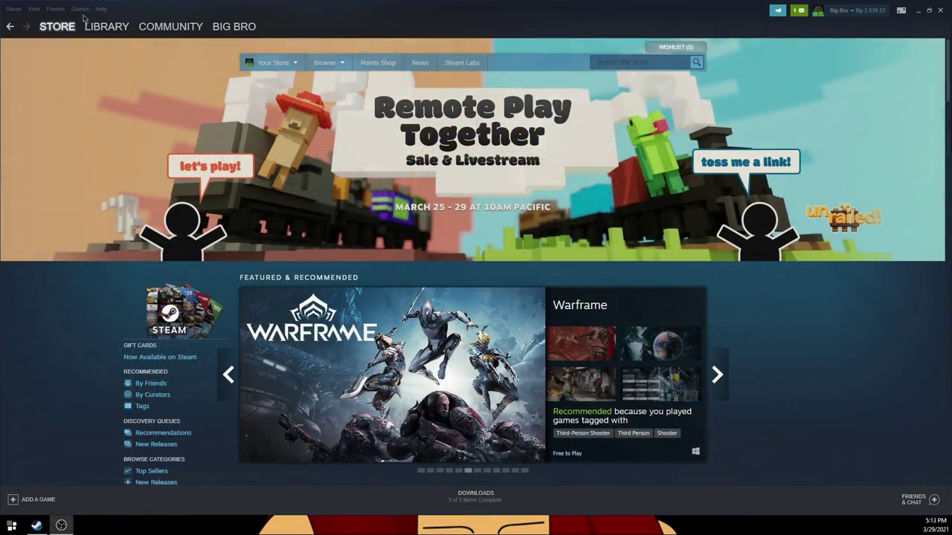
Return to the Resident Evil 5 library page and review the completed downloads.
click(89, 28)
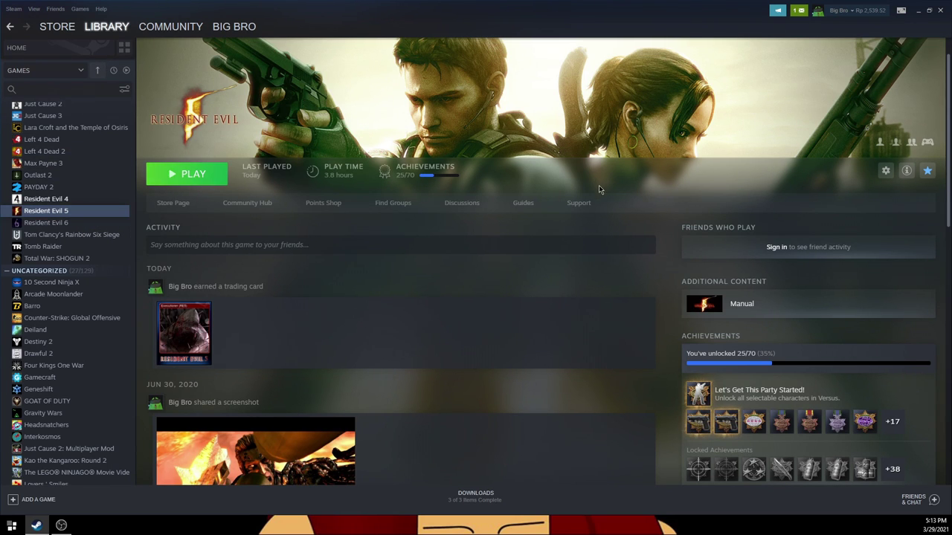
scroll(599, 223, up, 1)
scroll(601, 260, down, 4)
scroll(600, 260, up, 4)
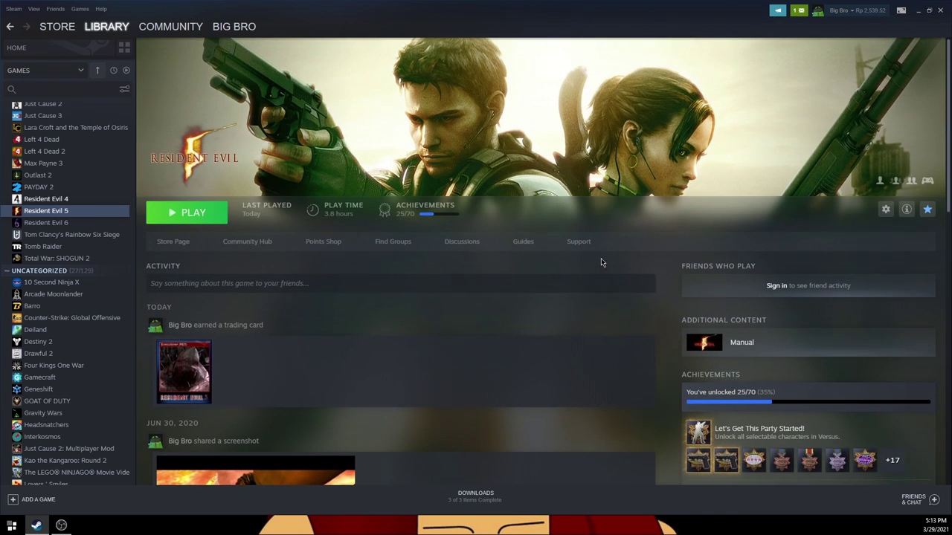
click(477, 502)
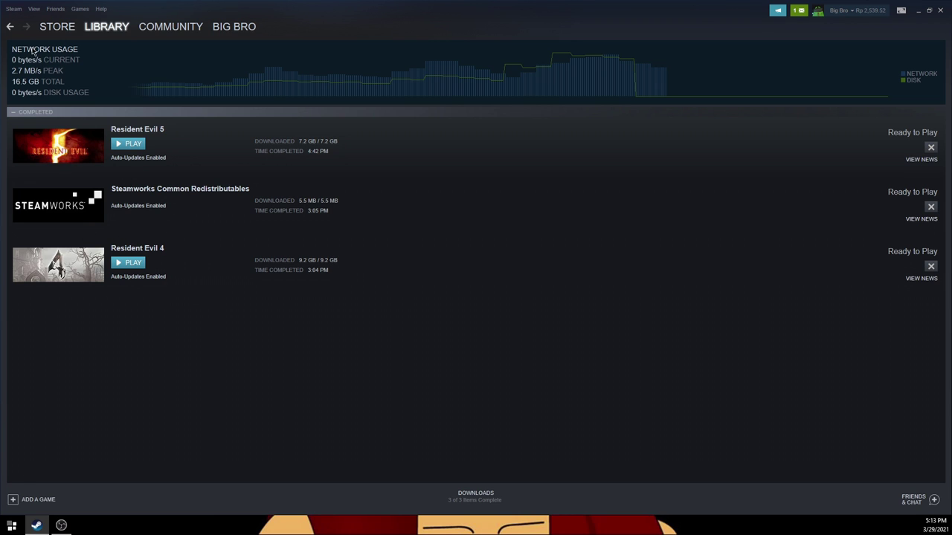
click(11, 28)
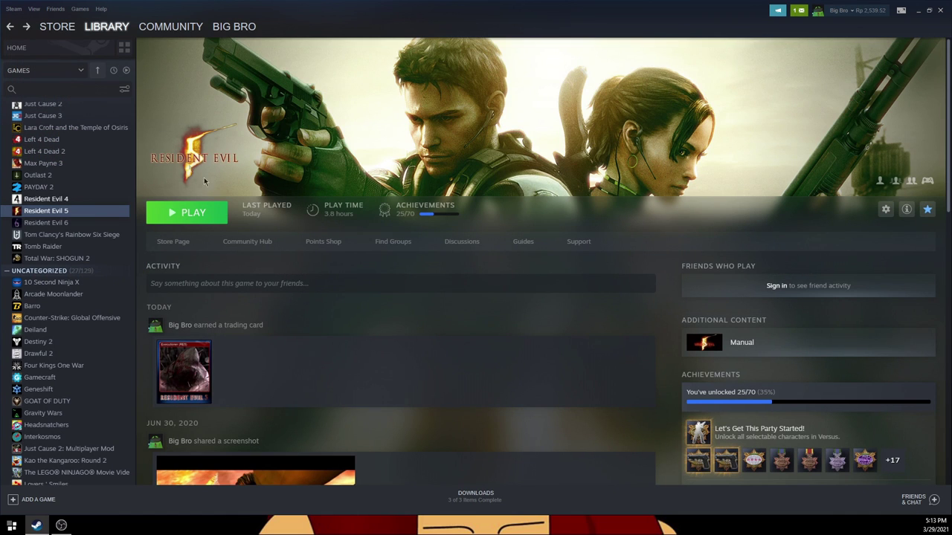
Try to launch Resident Evil 5 from its library page and stop the running game.
click(186, 214)
click(209, 223)
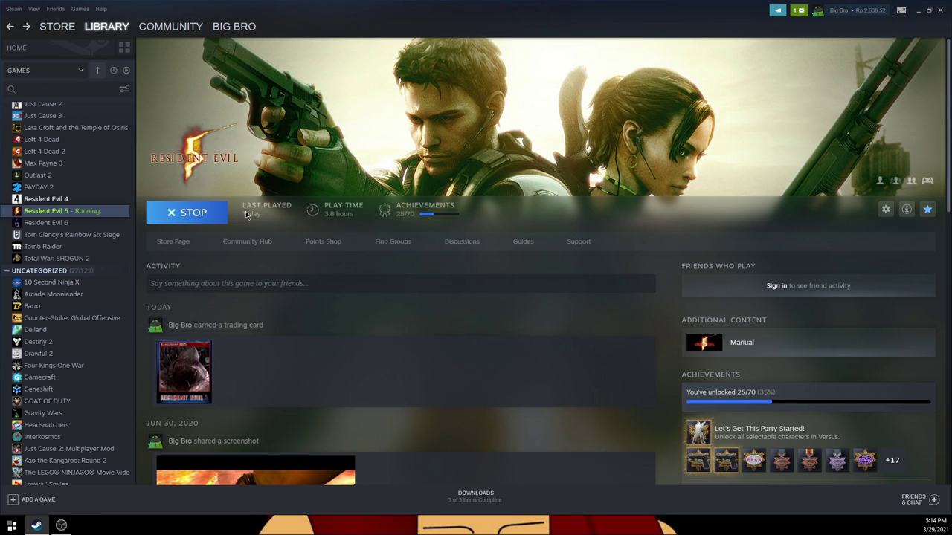
click(151, 214)
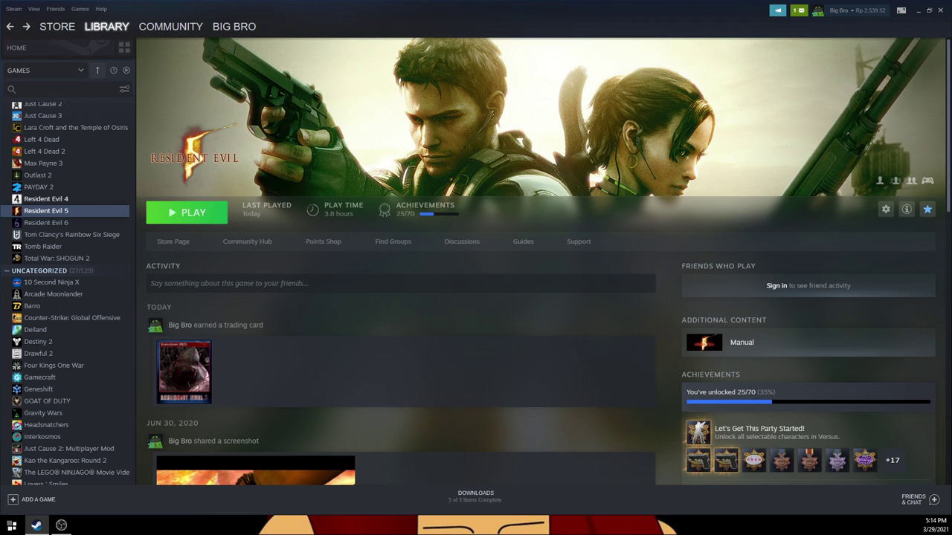
Switch to Google Chrome and maximise its new window.
click(12, 526)
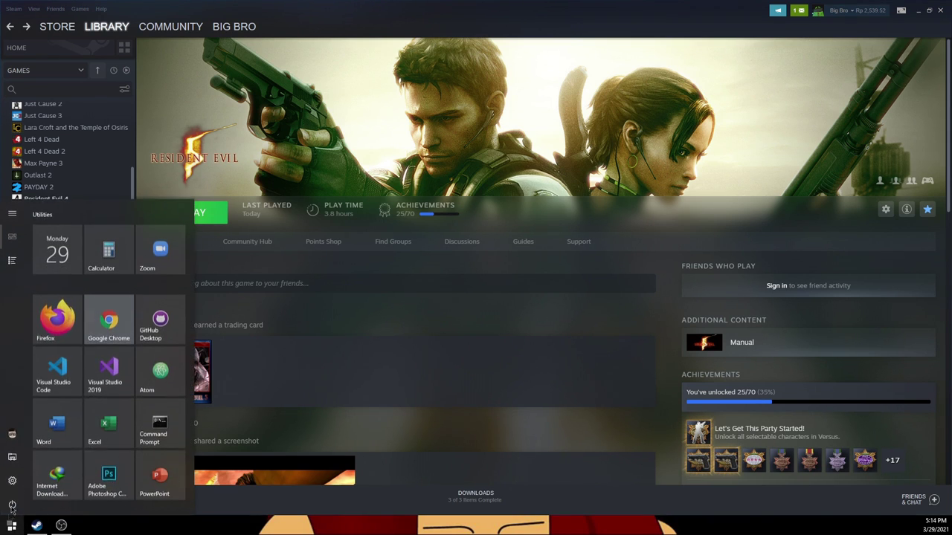
click(108, 321)
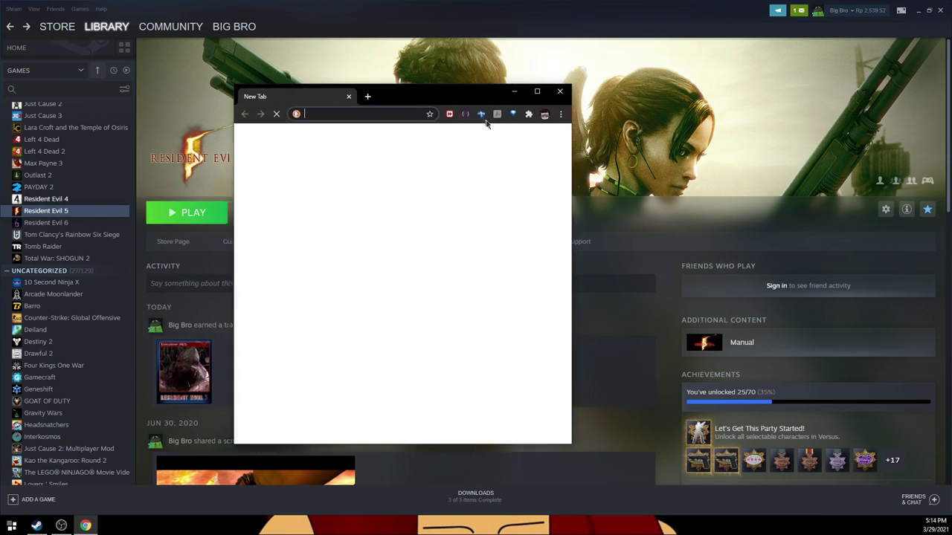
drag(497, 105, 578, 0)
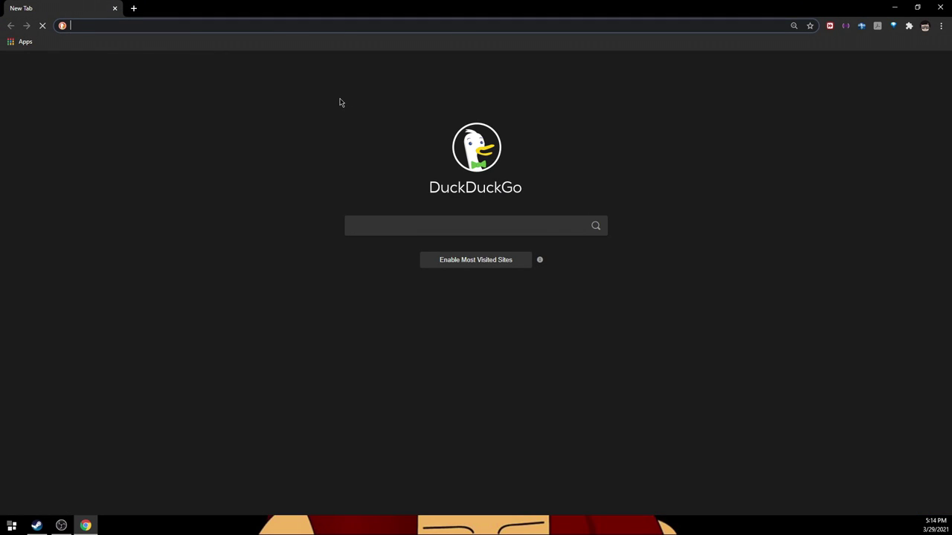
text(window)
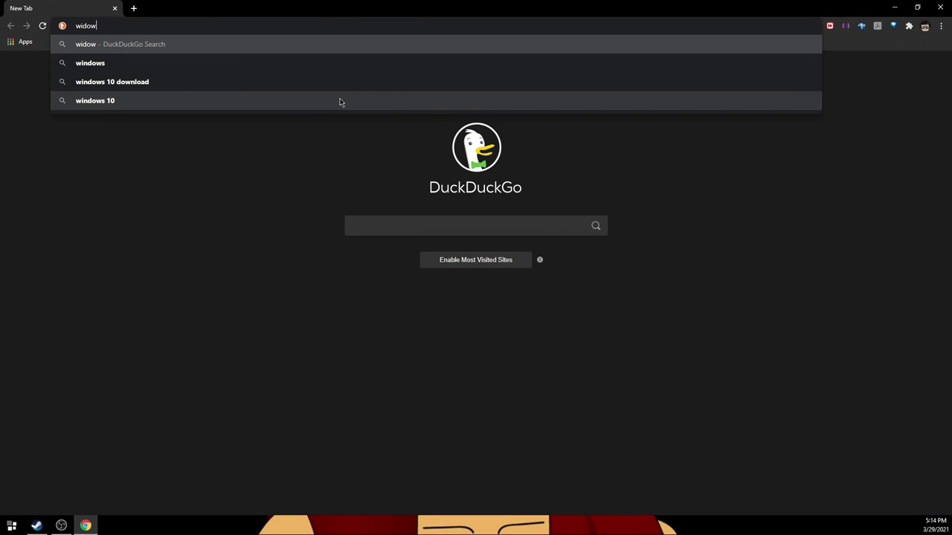
key(BackSpace)
key(BackSpace)
key(BackSpace)
key(BackSpace)
text(indows 10)
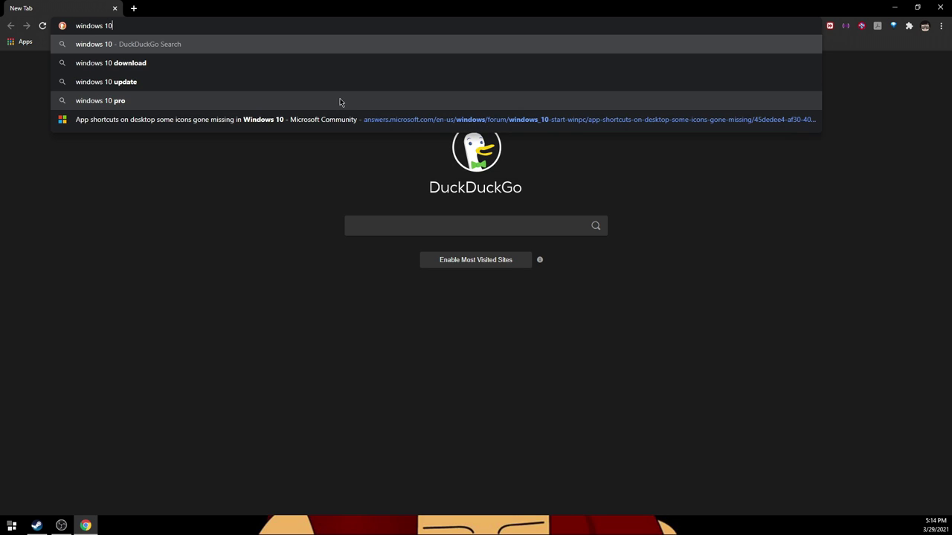
text( gdfl)
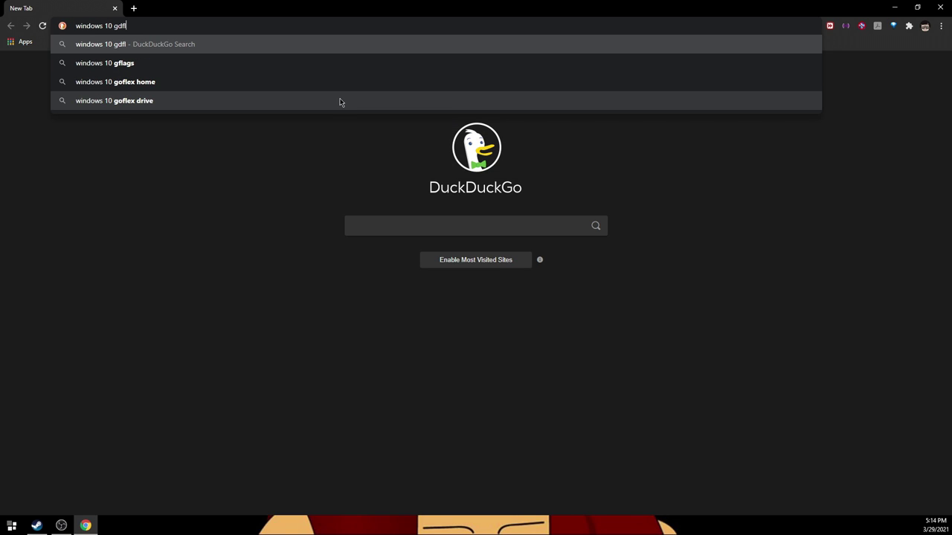
key(shift+End)
key(ctrl+a)
Search the web for "gfwl resident evil 5".
text(gf)
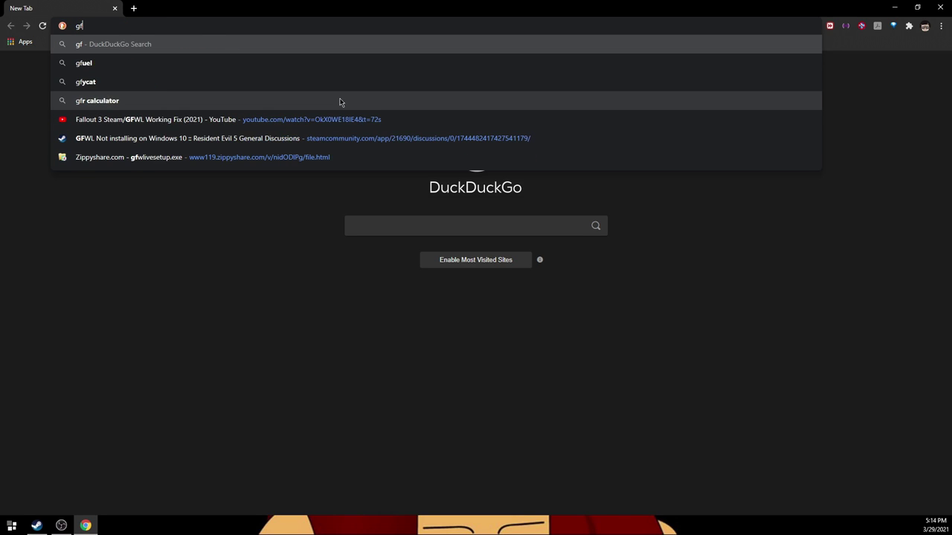
text(wl resident evil 5)
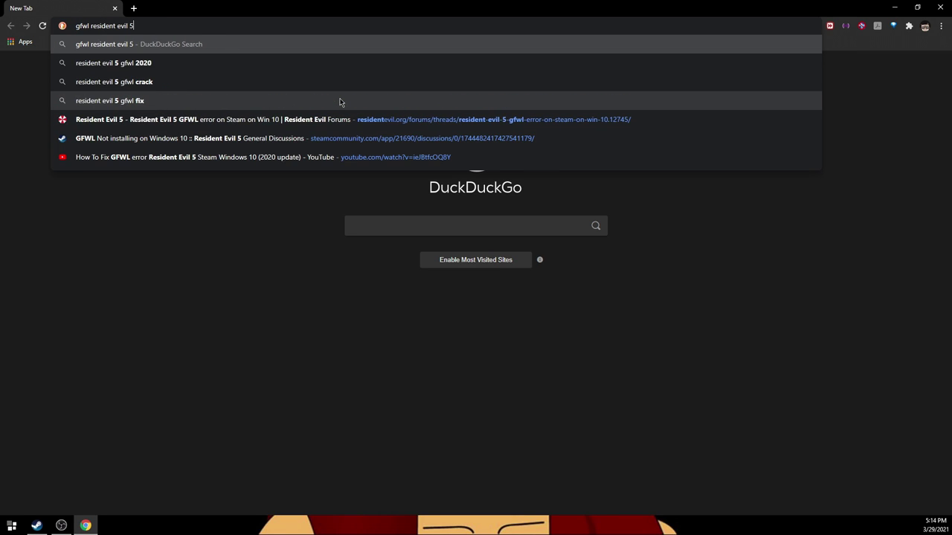
key(Return)
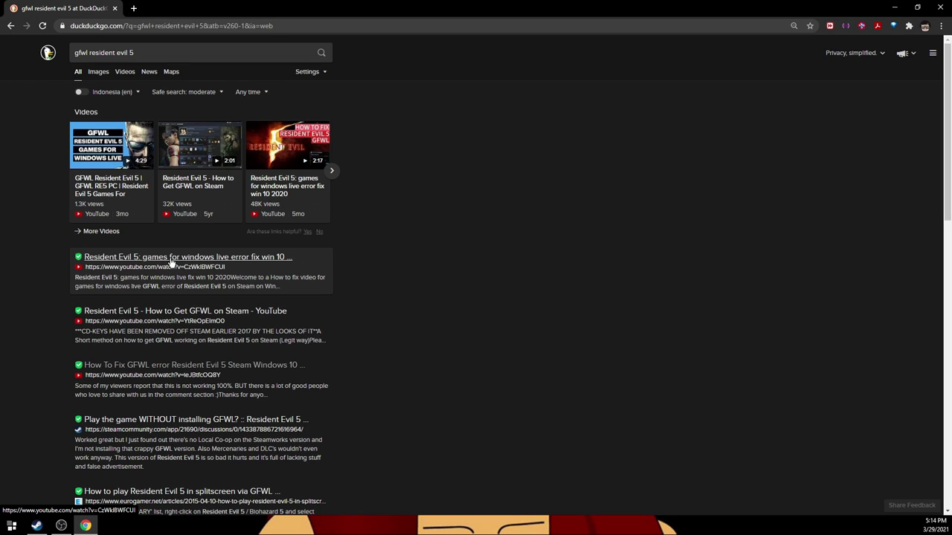
Open the video "How To Fix GFWL error Resident Evil 5 Steam Windows 10 (2020 update)", pause it and expand its description.
click(221, 365)
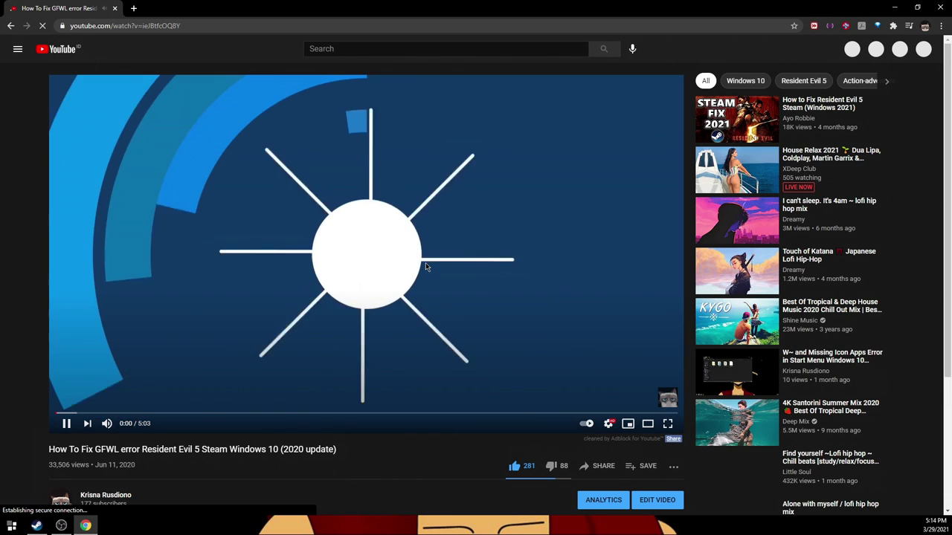
click(425, 262)
scroll(346, 362, down, 1)
scroll(345, 362, down, 3)
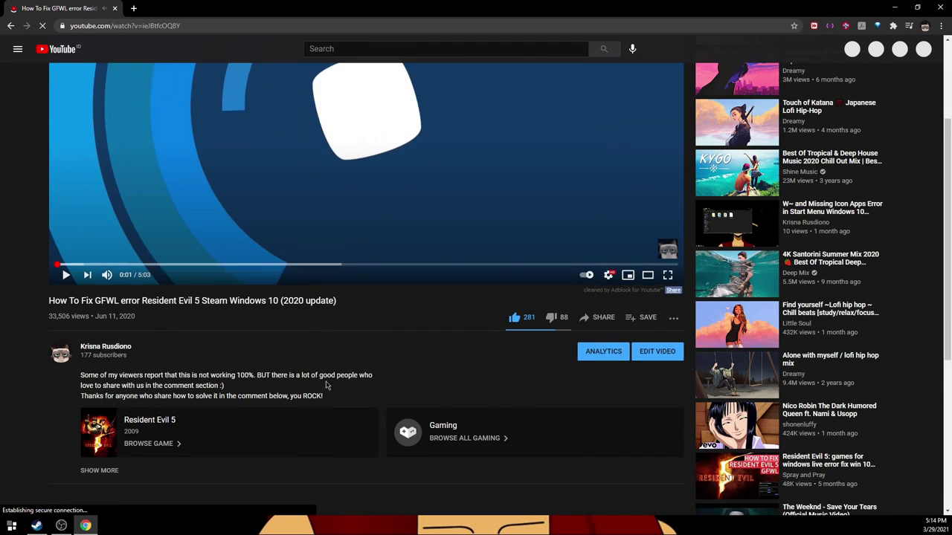
click(99, 372)
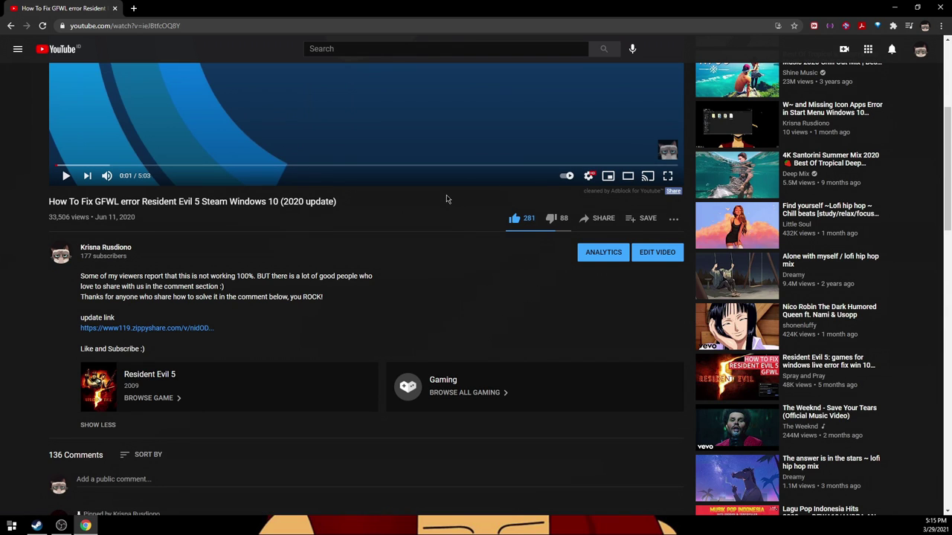
Run gfwlivesetup (1).exe from the browser's download list and open the installer's log folder.
key(ctrl+j)
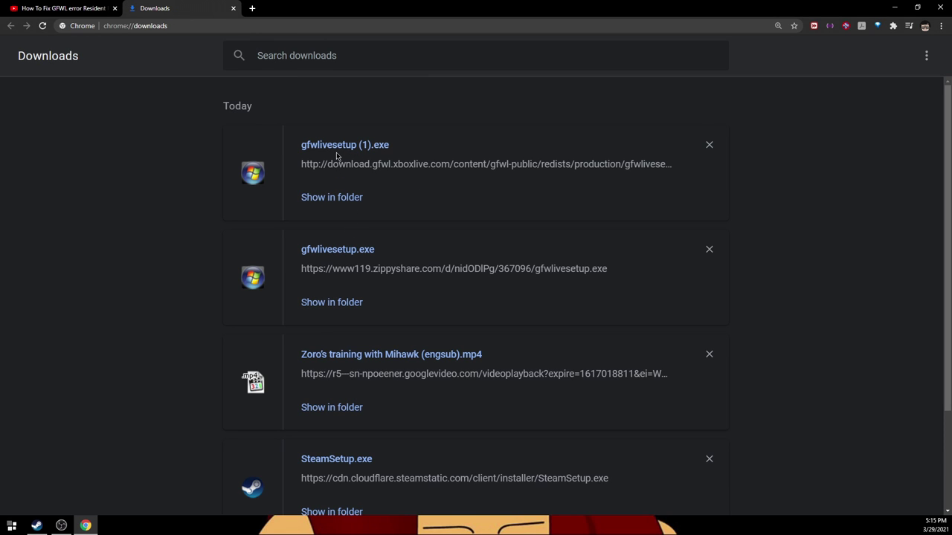
click(339, 150)
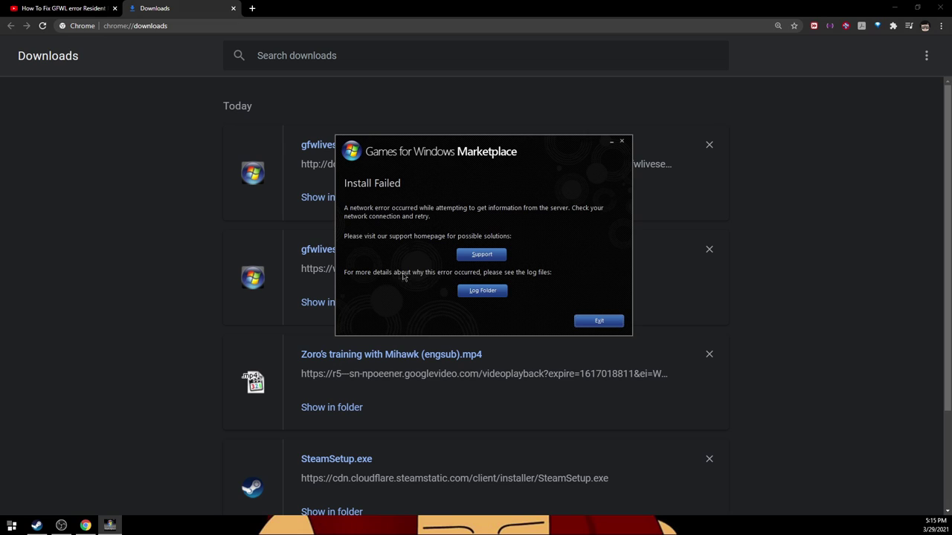
click(483, 291)
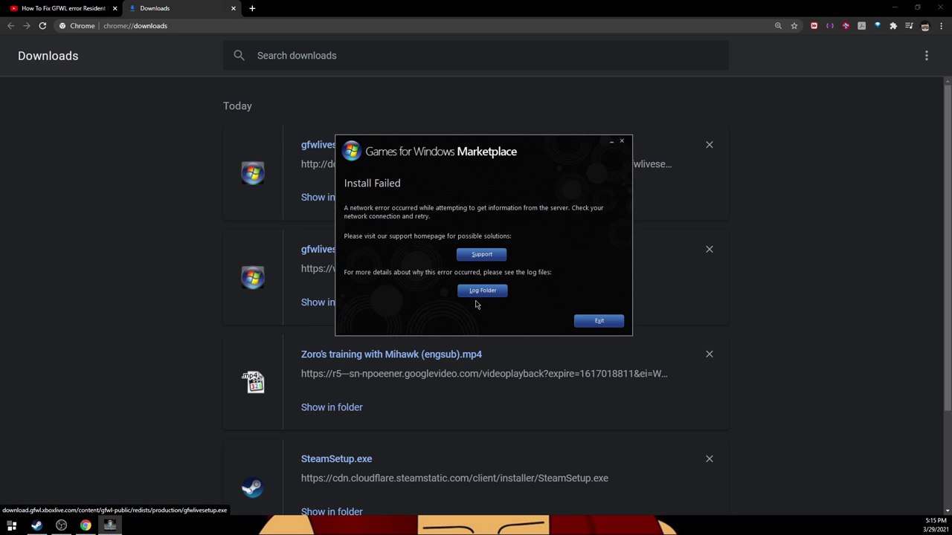
click(490, 290)
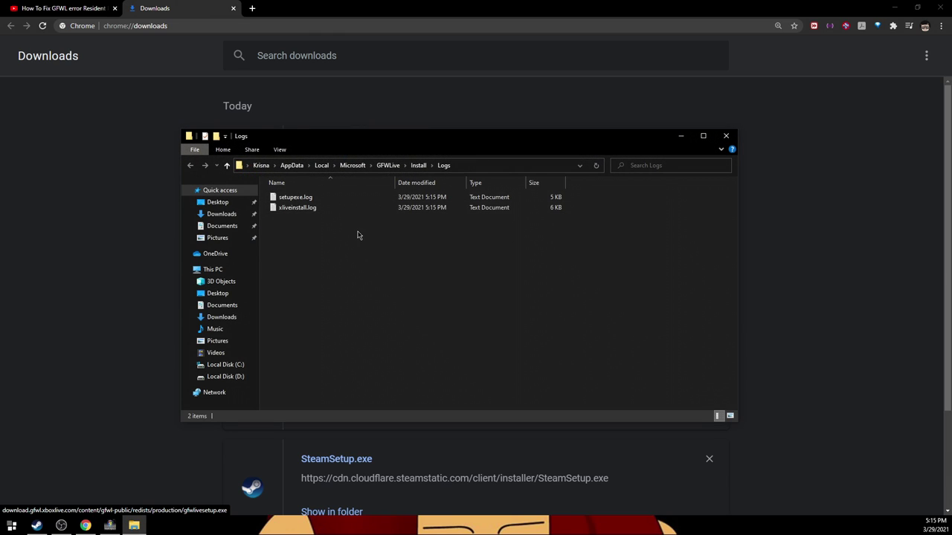
Maximise the Logs folder window and browse up to GFWLive to open its Downloads folder.
click(702, 135)
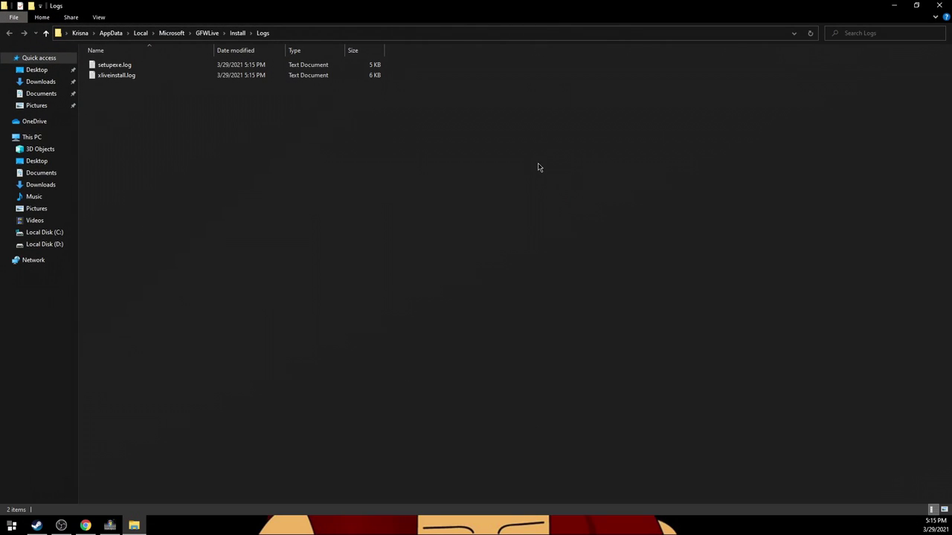
click(46, 35)
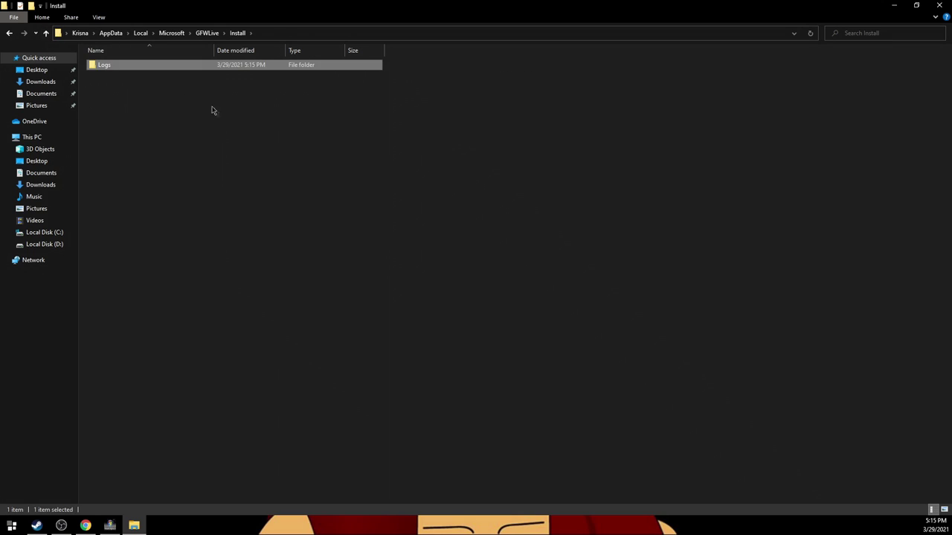
click(46, 34)
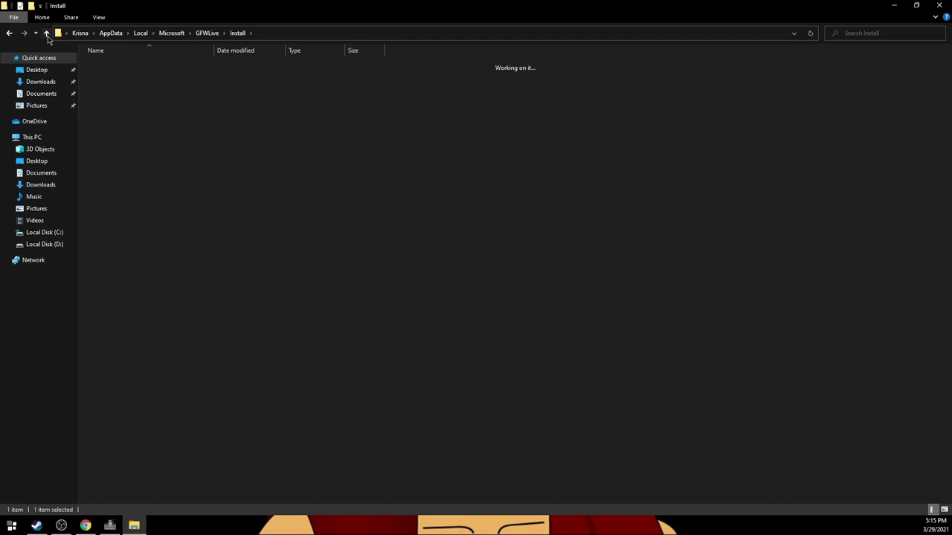
click(154, 153)
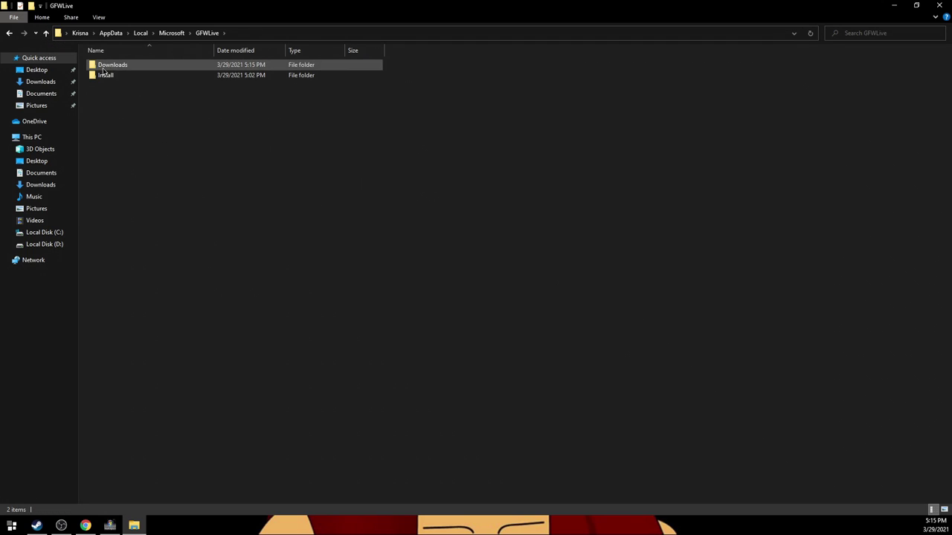
double_click(129, 67)
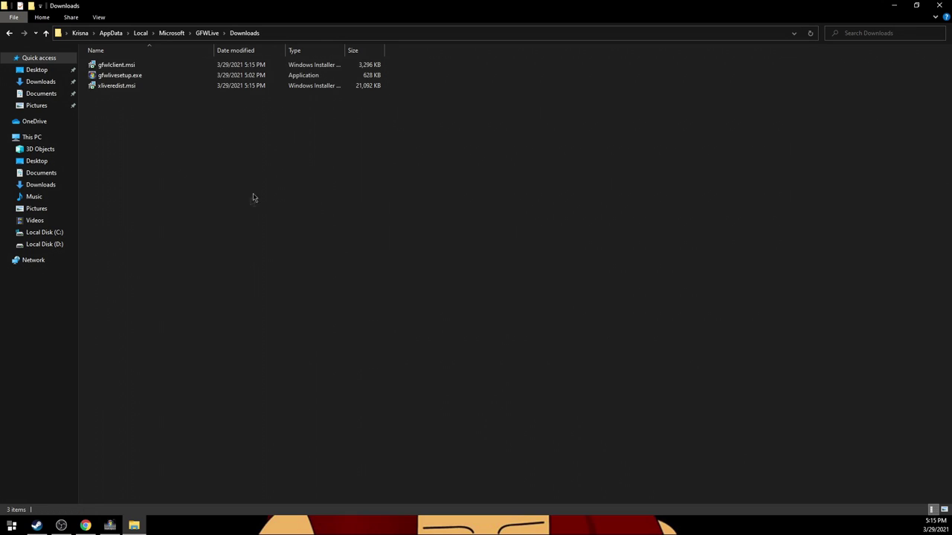
Run gfwlivesetup.exe and install Microsoft Games for Windows Marketplace from gfwlclient.msi, accepting the license terms and finishing the wizard.
click(141, 78)
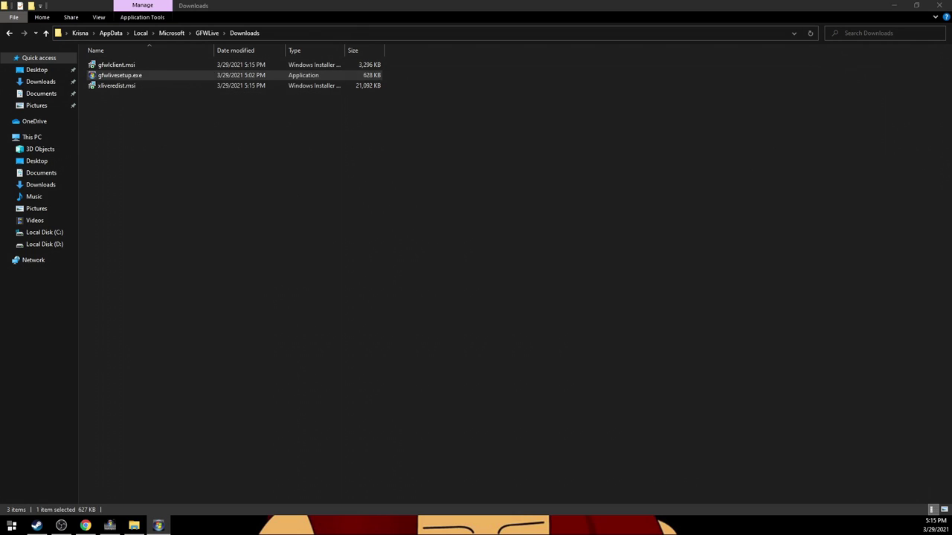
click(115, 66)
double_click(119, 66)
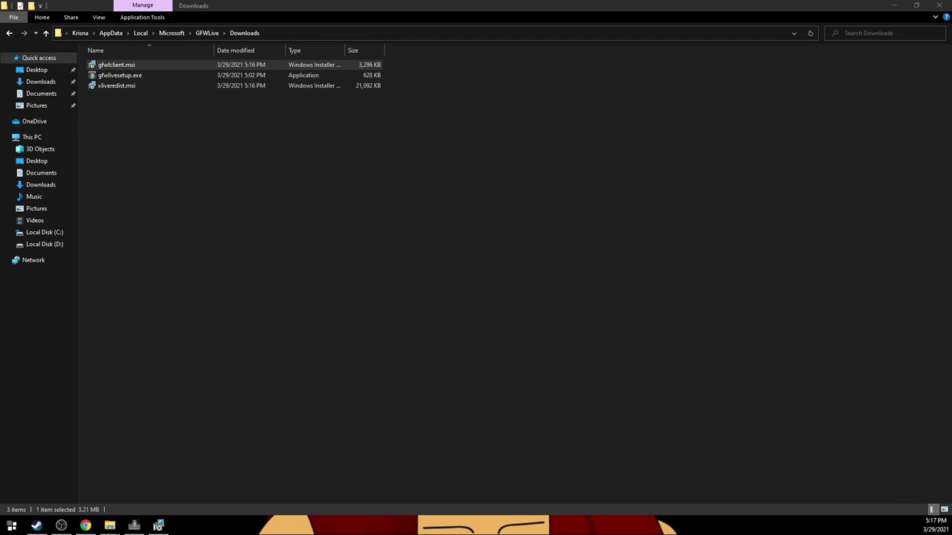
drag(534, 162, 596, 162)
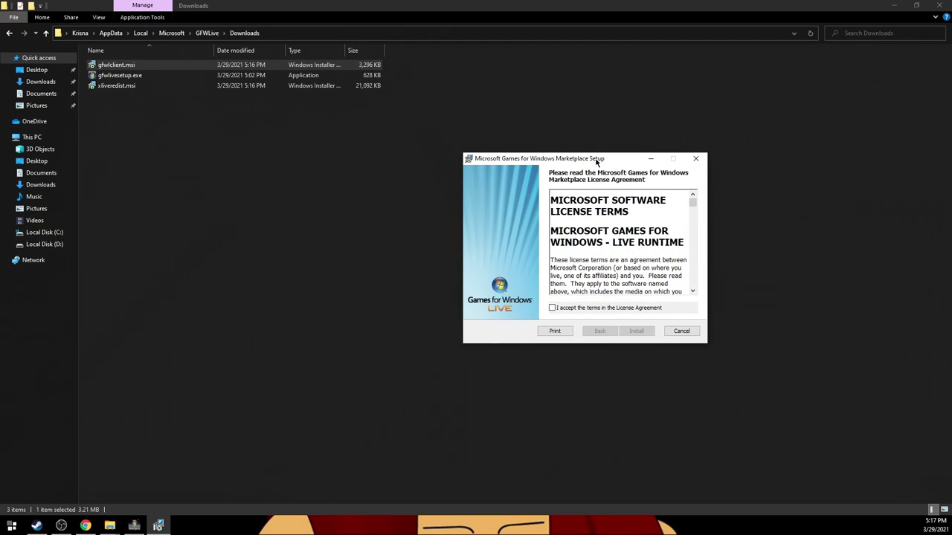
click(552, 308)
click(647, 331)
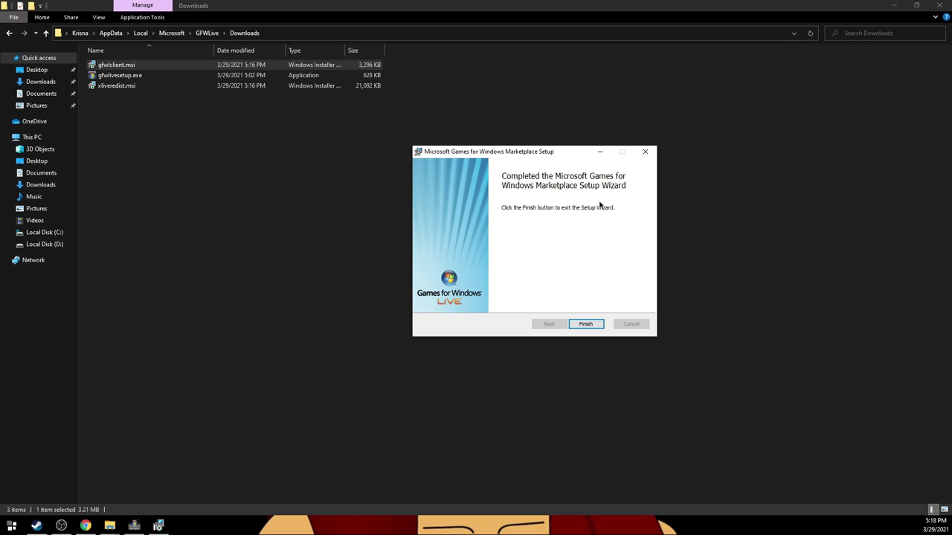
click(585, 326)
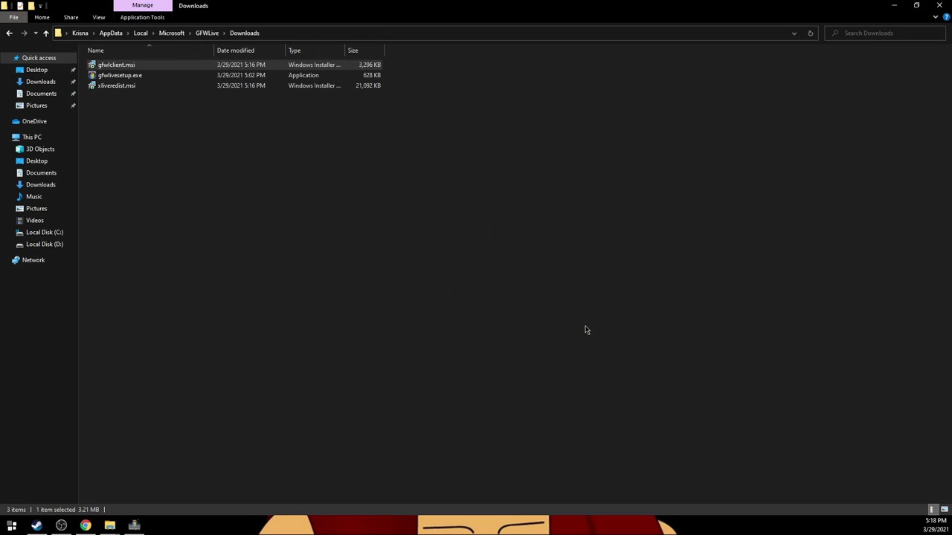
Install the Microsoft Games for Windows - LIVE Redistributable from xliveredist.msi, accepting the license terms and finishing the wizard.
double_click(125, 86)
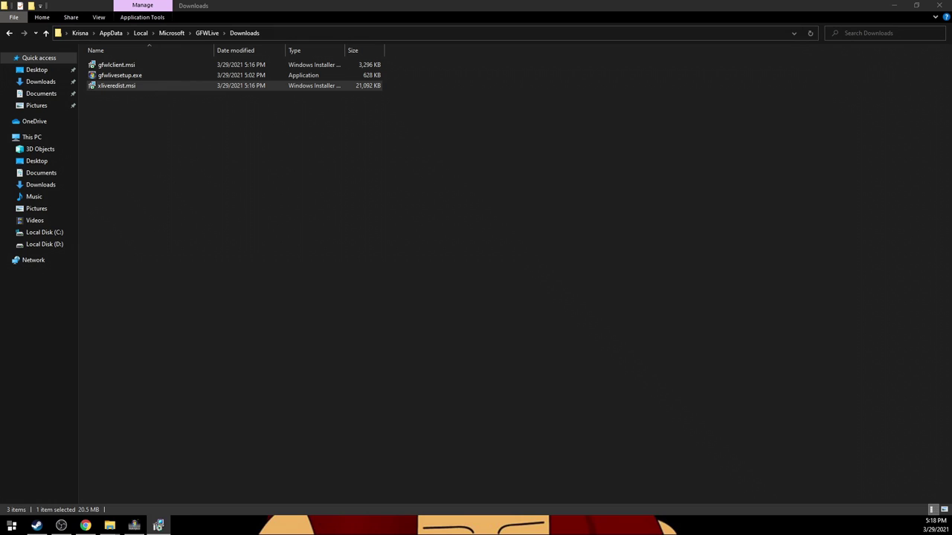
drag(31, 123, 395, 180)
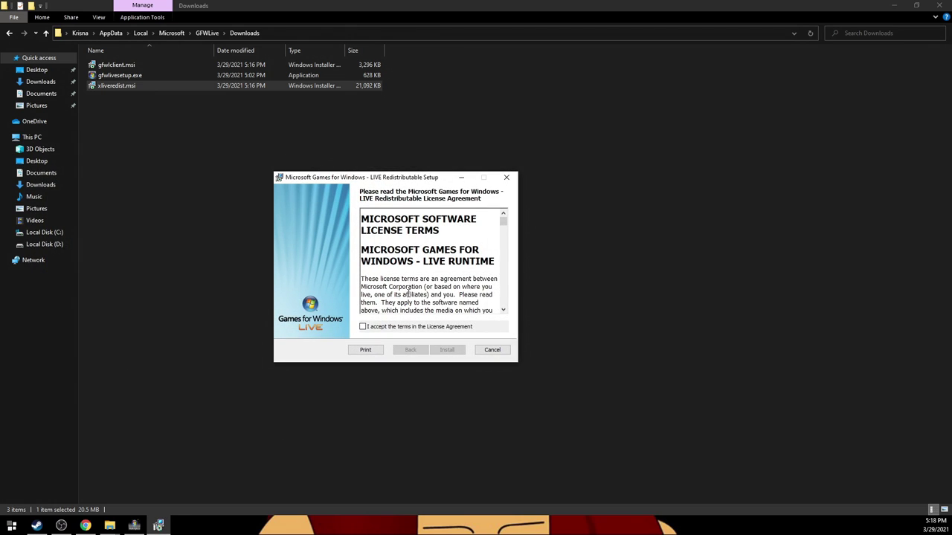
click(364, 327)
click(444, 353)
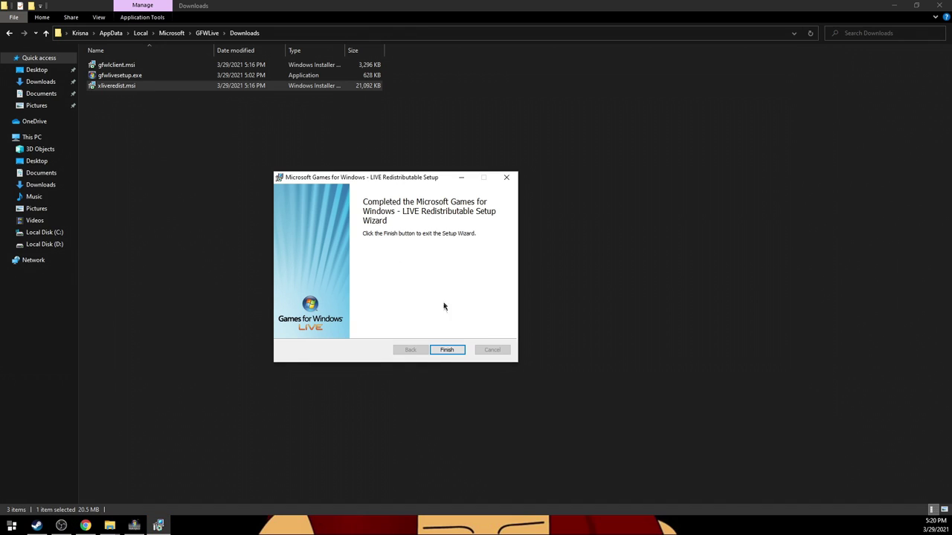
click(447, 350)
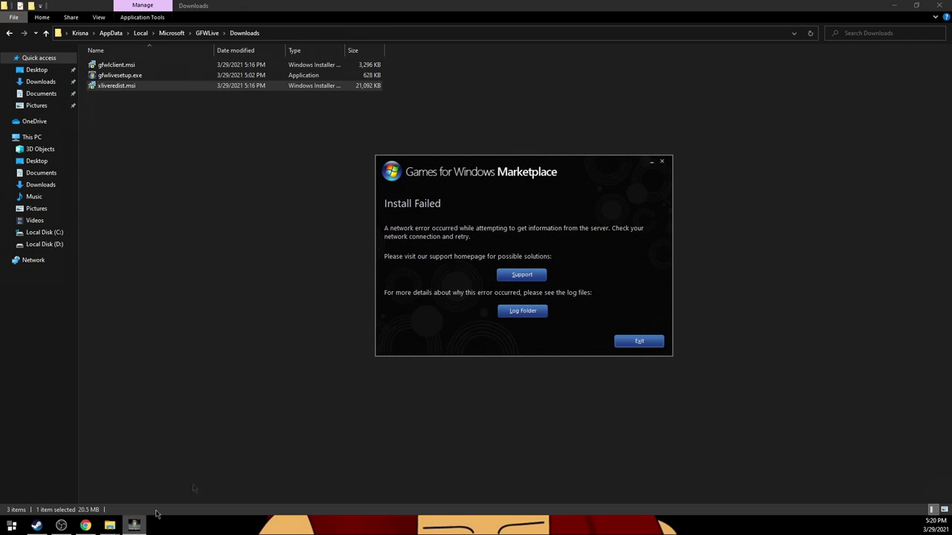
Exit the Games for Windows Marketplace installer and close both Downloads folder windows.
click(621, 342)
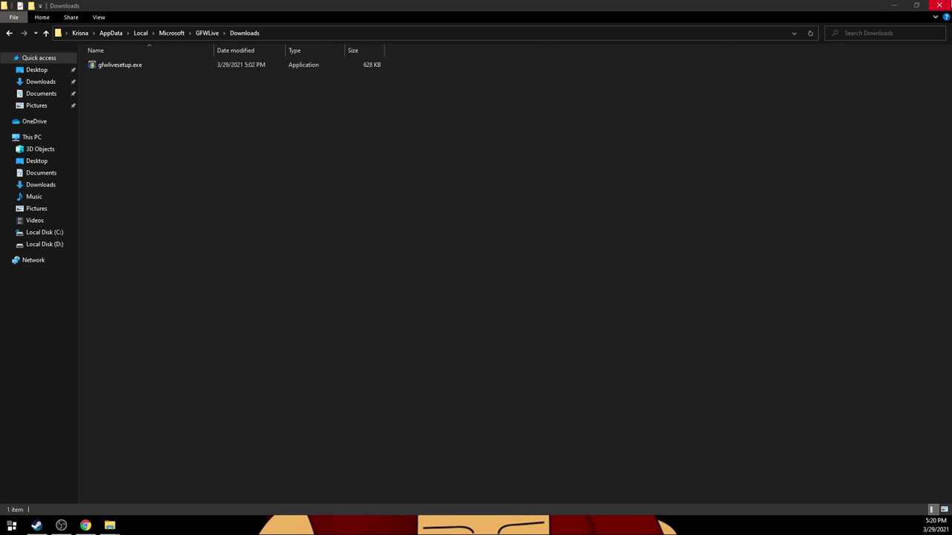
click(939, 5)
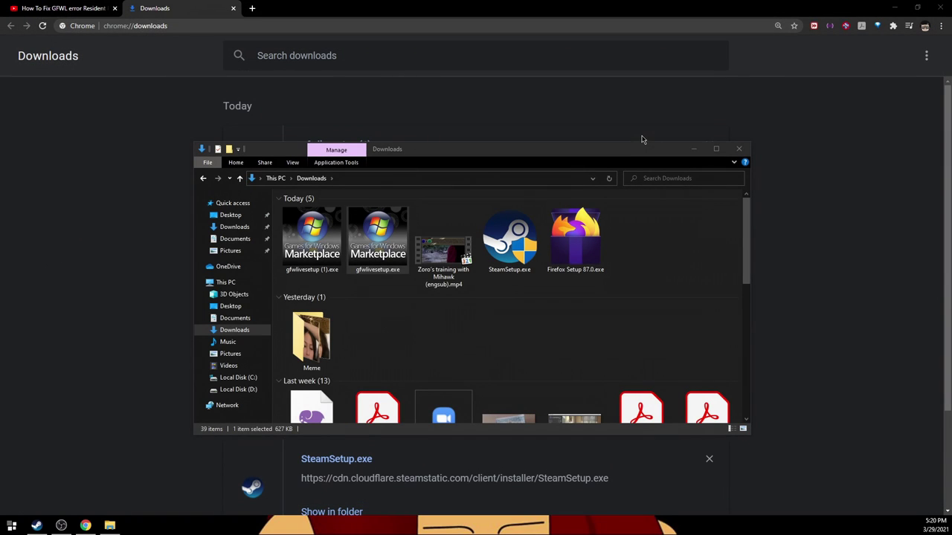
click(741, 151)
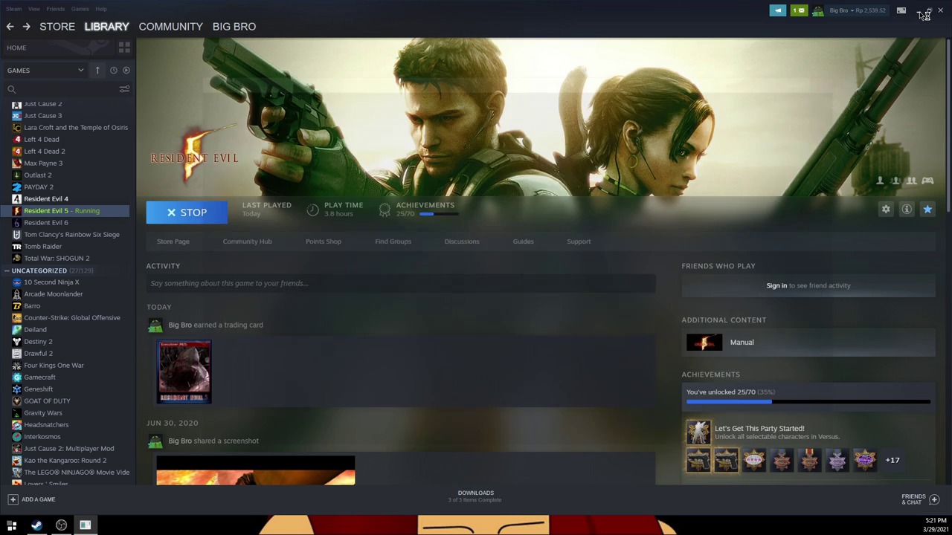
Minimise Steam to reach the firewall alert, allow Resident Evil 5 on both private and public networks, and return to the running game.
click(923, 15)
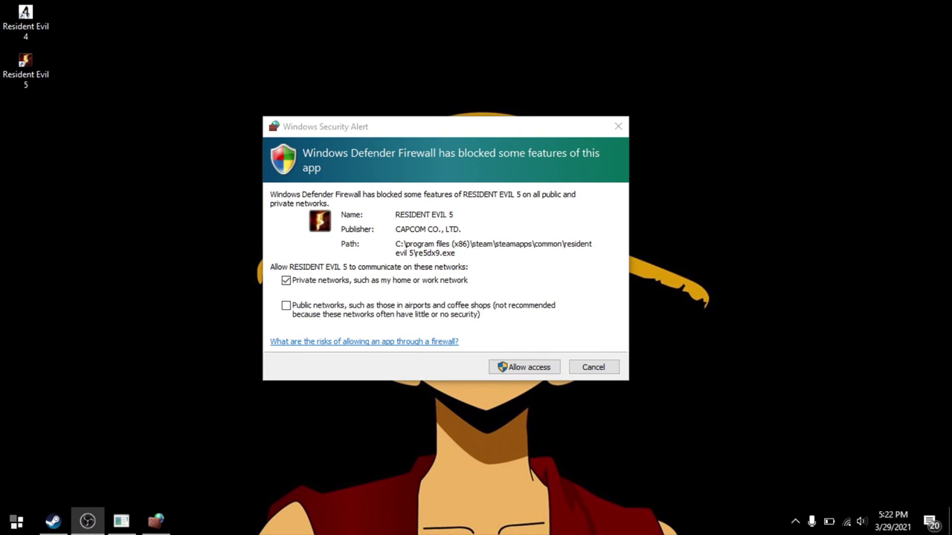
click(297, 307)
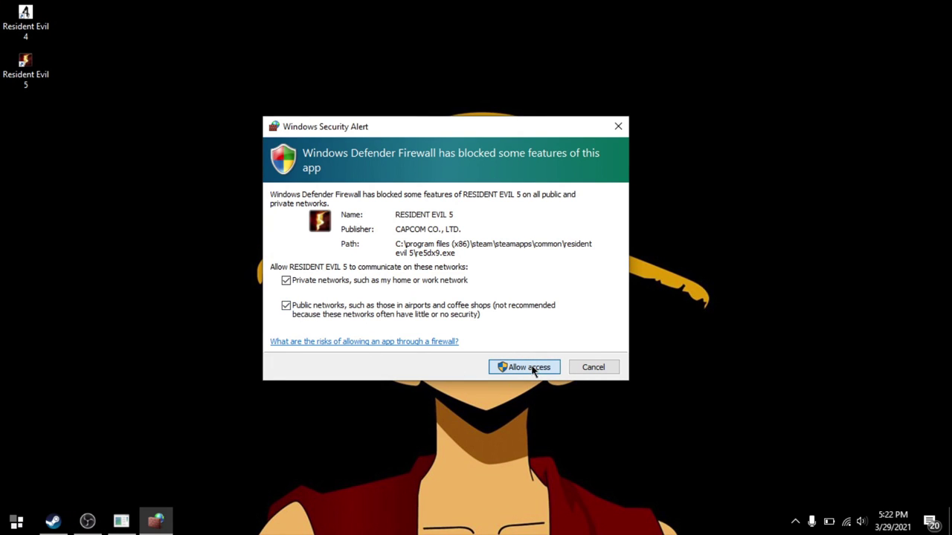
click(519, 366)
click(618, 127)
click(125, 524)
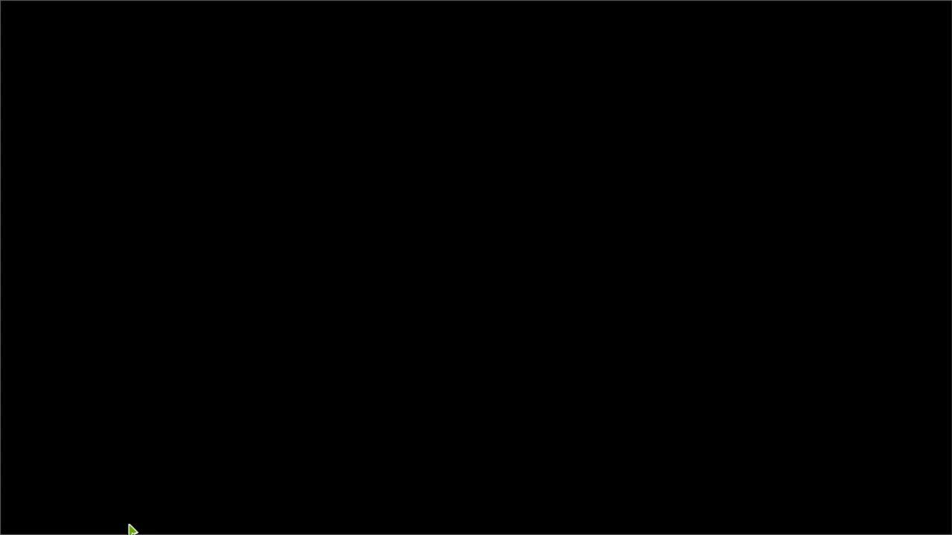